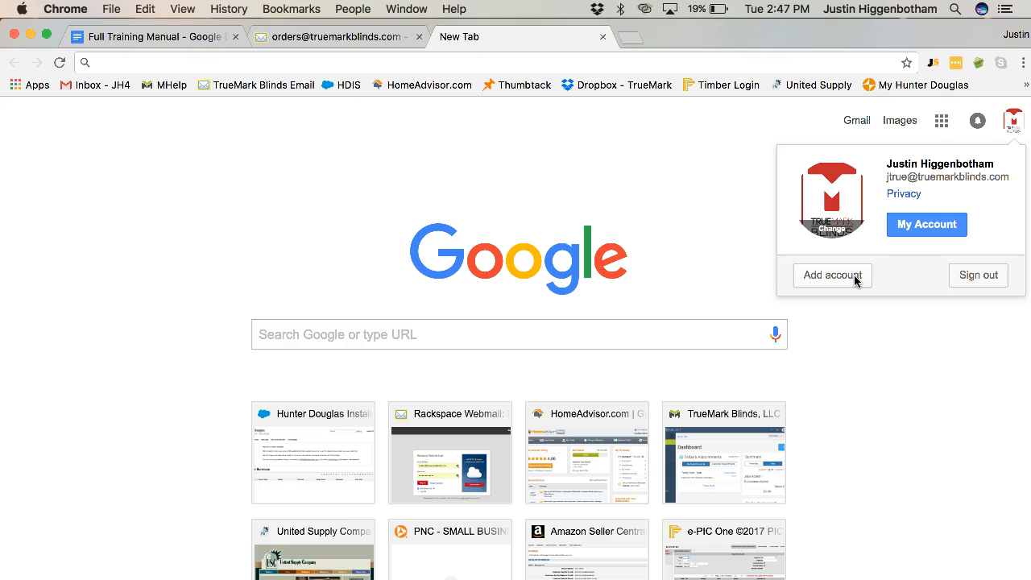
Open Google Calendar from the Google apps launcher.
{"action": "left_click", "coordinate": [943, 122]}
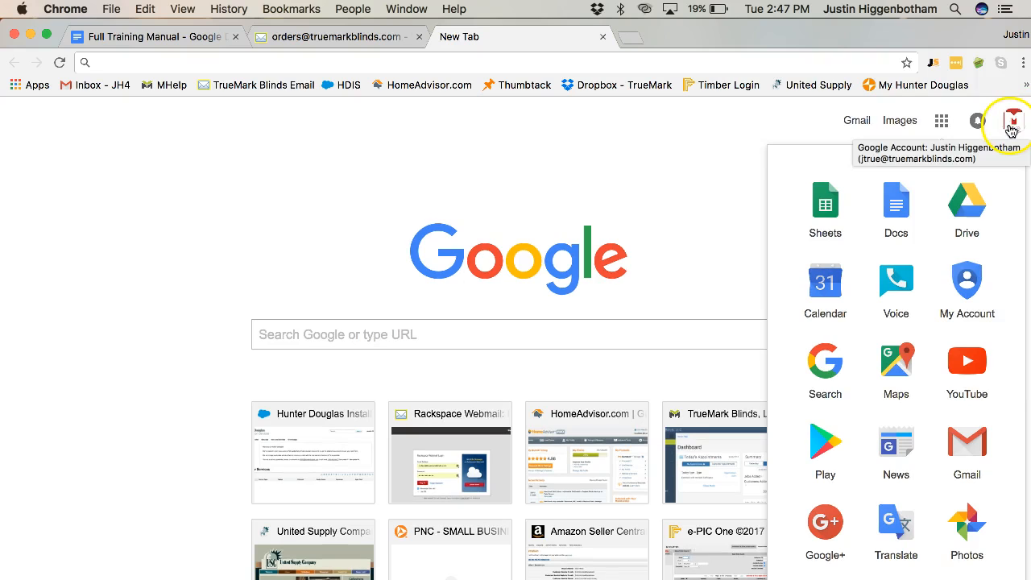
{"action": "left_click", "coordinate": [826, 286]}
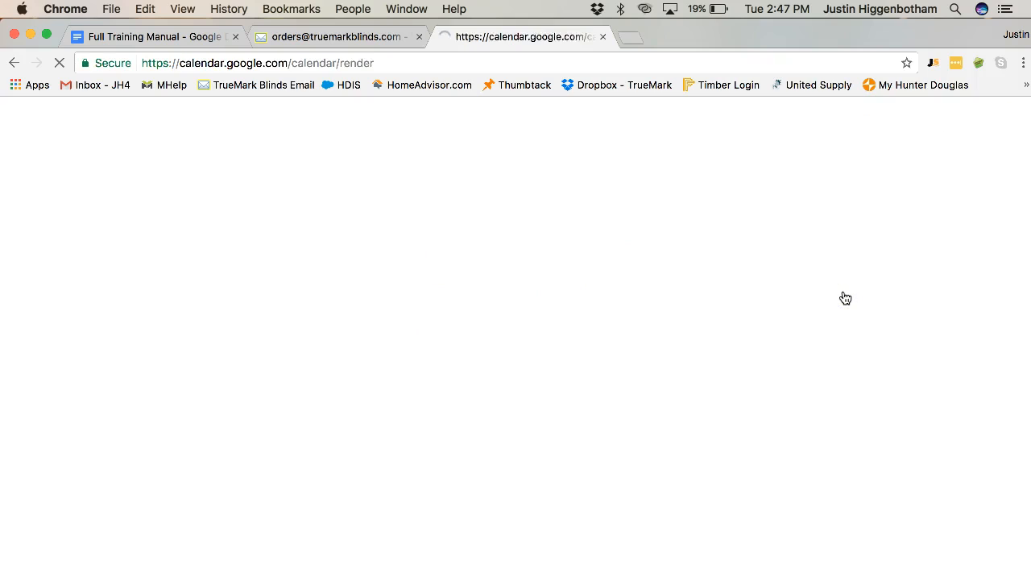
Open the Calico East Cobb request-for-measure email in the webmail tab and open its PDF attachment.
{"action": "left_click", "coordinate": [354, 38]}
{"action": "left_click", "coordinate": [292, 266]}
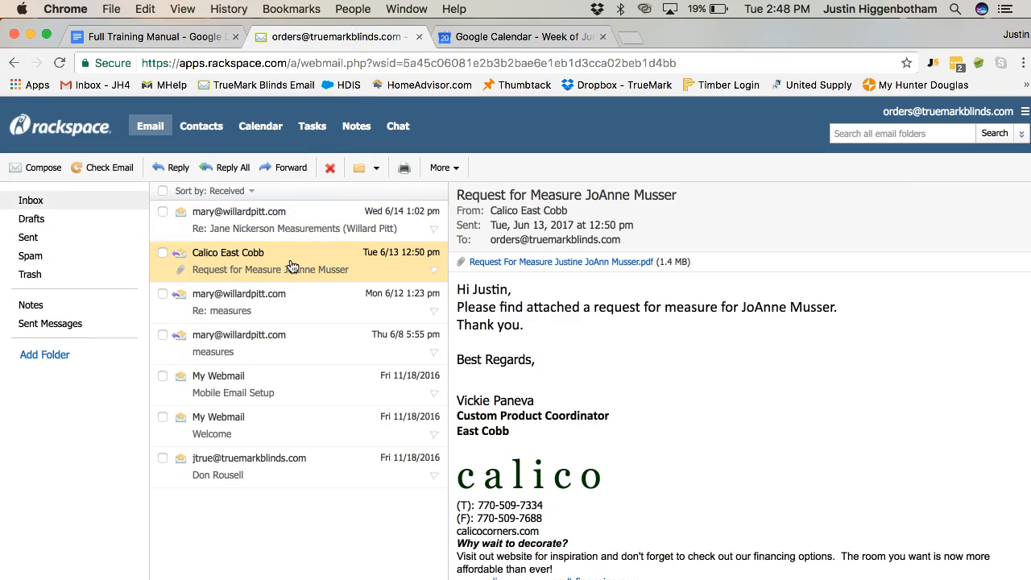
{"action": "left_click", "coordinate": [483, 262]}
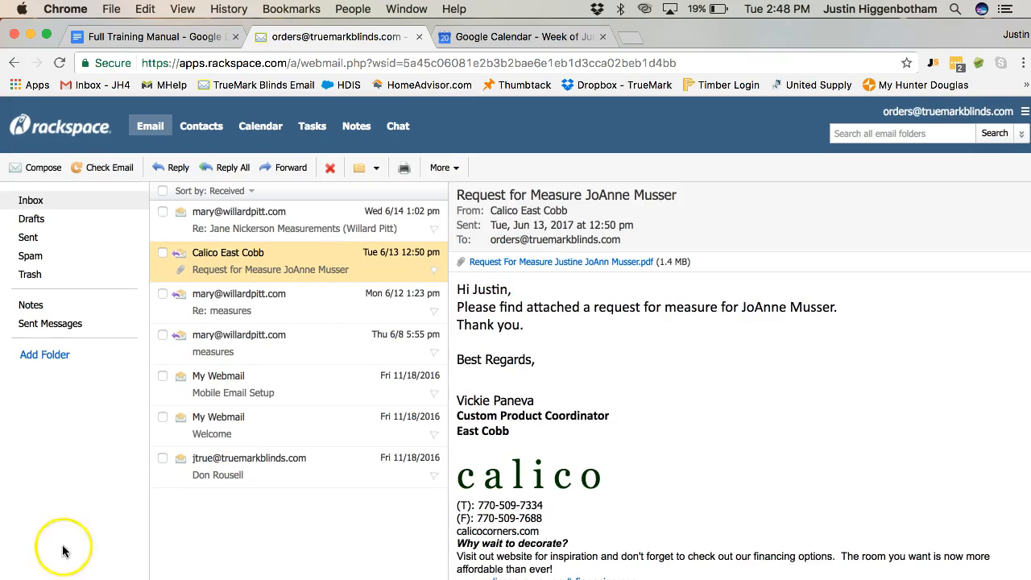
{"action": "left_click", "coordinate": [81, 579]}
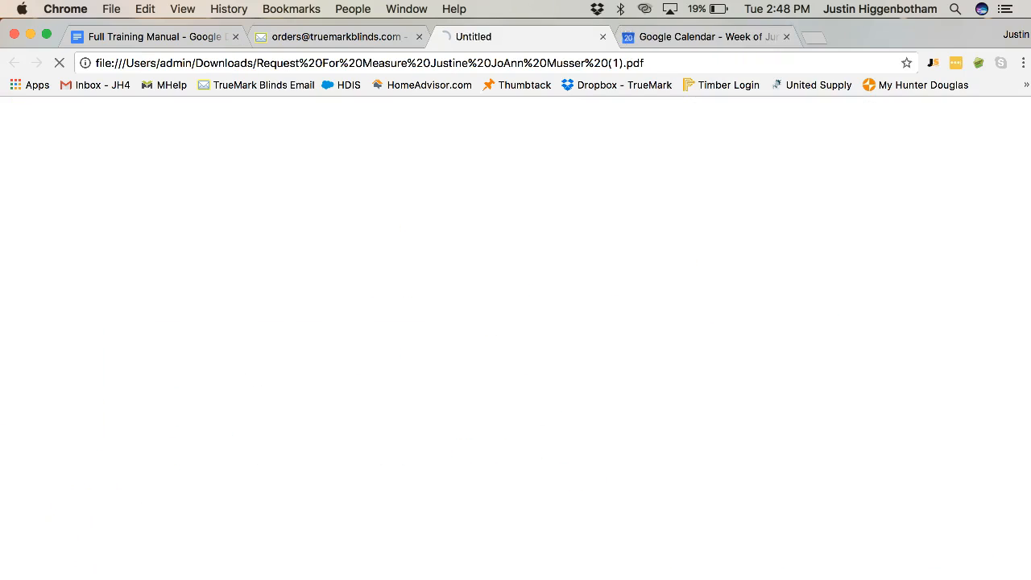
Examine the request form's customer information, treatment style and mount details.
{"action": "scroll", "coordinate": [384, 359], "scroll_direction": "down", "scroll_amount": 8}
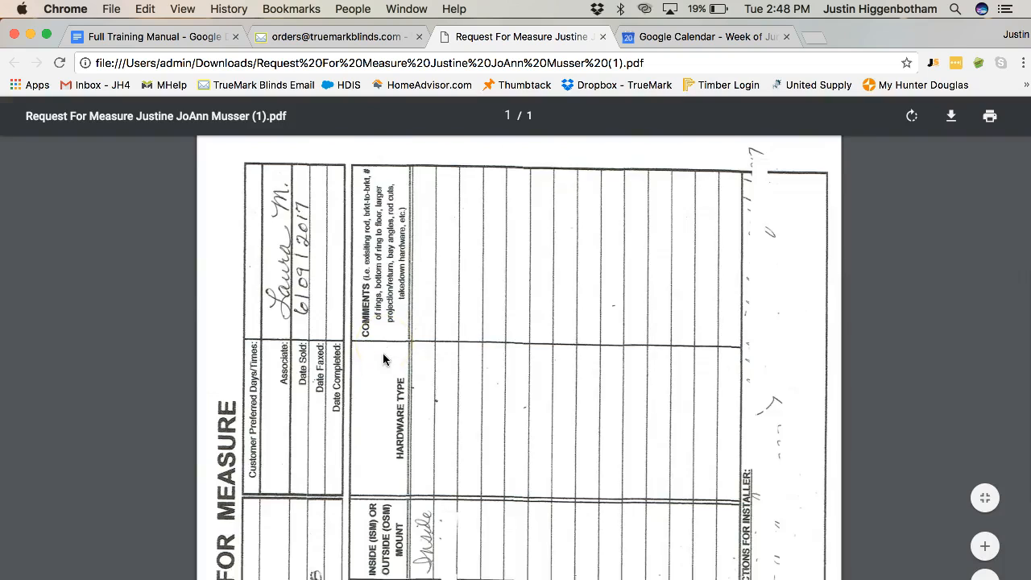
{"action": "scroll", "coordinate": [383, 359], "scroll_direction": "up", "scroll_amount": 8}
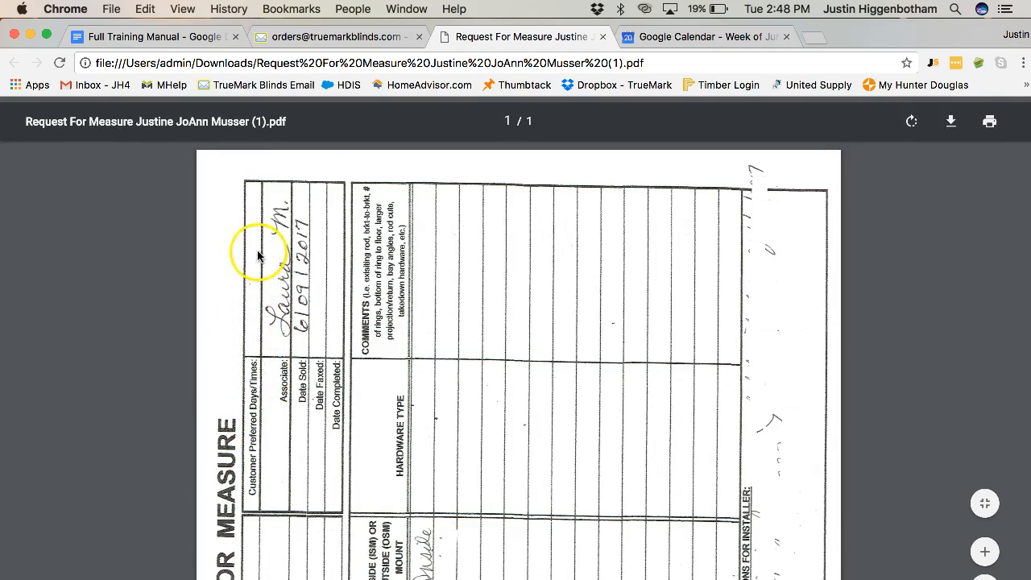
{"action": "scroll", "coordinate": [238, 493], "scroll_direction": "down", "scroll_amount": 9}
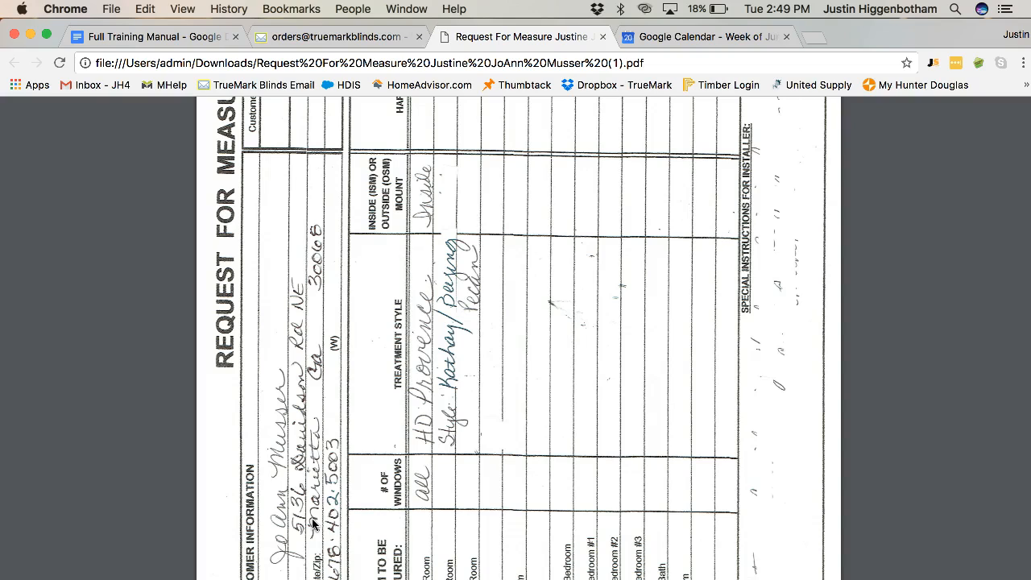
{"action": "left_click", "coordinate": [454, 491]}
{"action": "scroll", "coordinate": [454, 496], "scroll_direction": "down", "scroll_amount": 1}
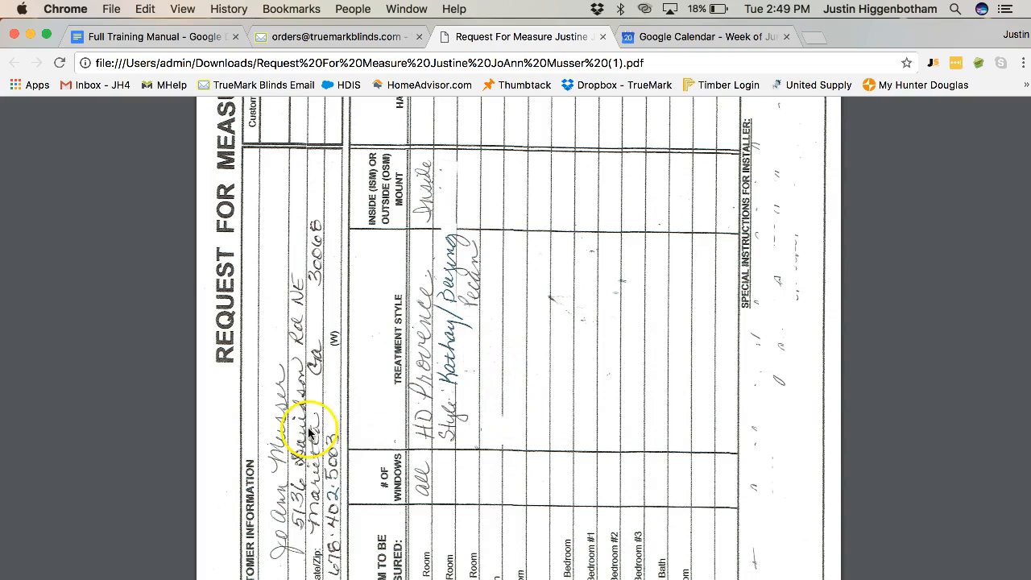
{"action": "scroll", "coordinate": [346, 503], "scroll_direction": "down", "scroll_amount": 1}
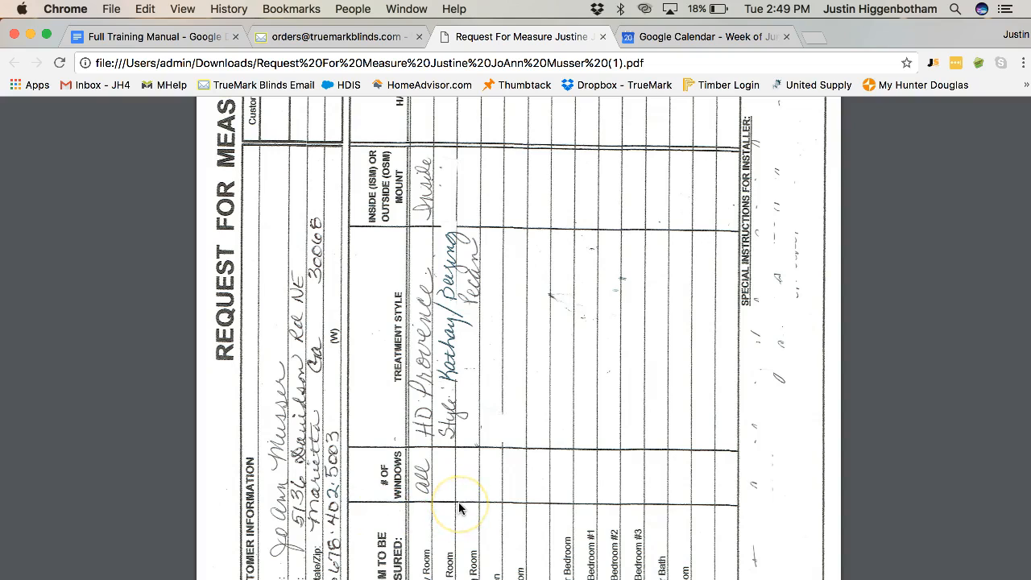
Review the week's calendar schedule for an open time slot.
{"action": "left_click", "coordinate": [724, 44]}
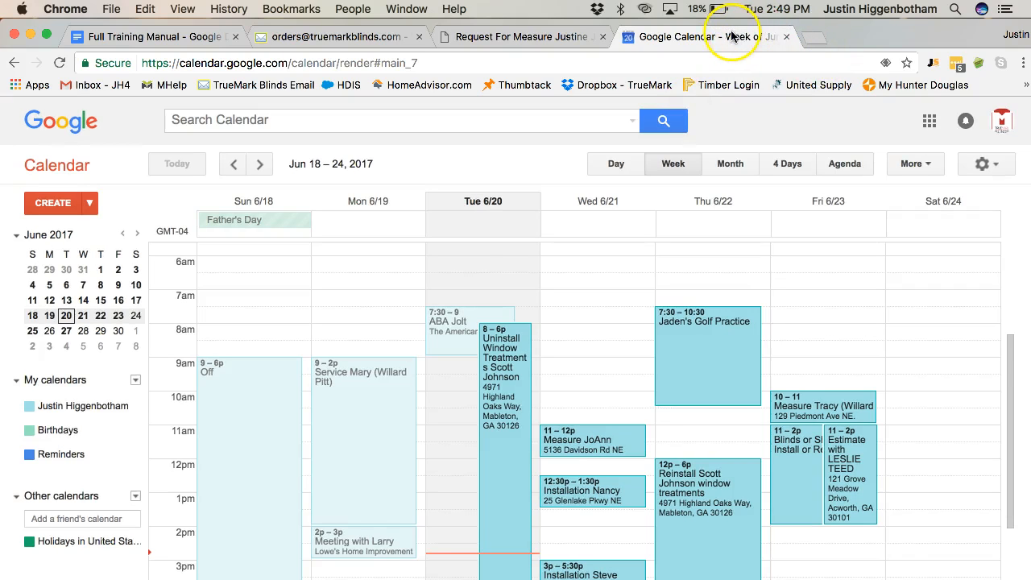
{"action": "scroll", "coordinate": [656, 305], "scroll_direction": "down", "scroll_amount": 3}
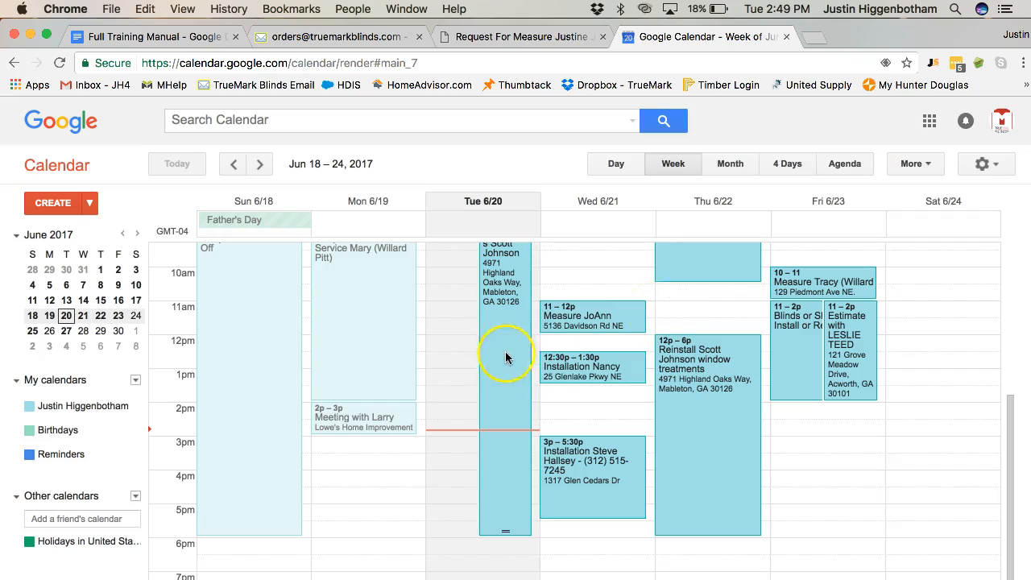
{"action": "scroll", "coordinate": [854, 388], "scroll_direction": "up", "scroll_amount": 5}
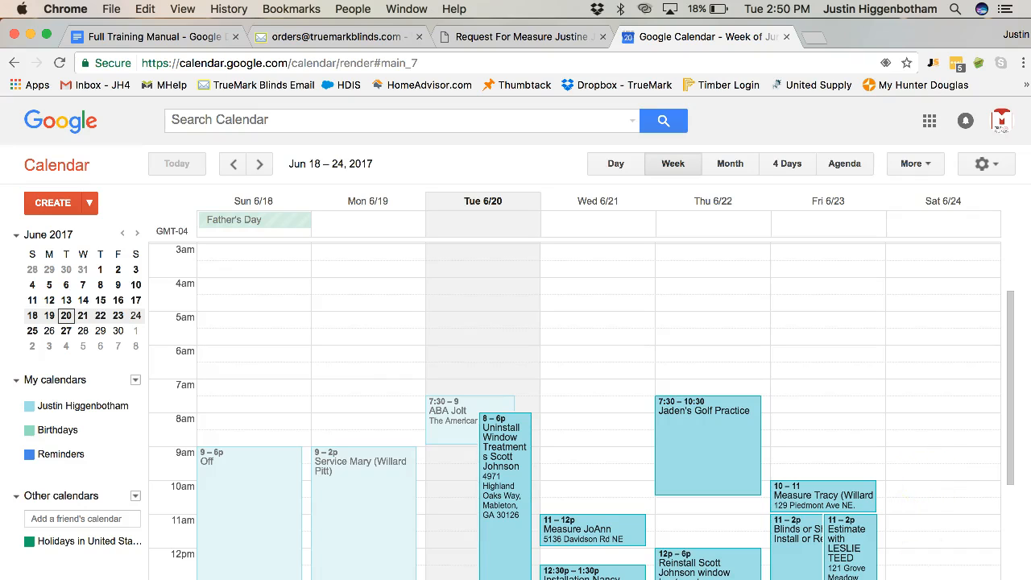
{"action": "scroll", "coordinate": [932, 482], "scroll_direction": "down", "scroll_amount": 3}
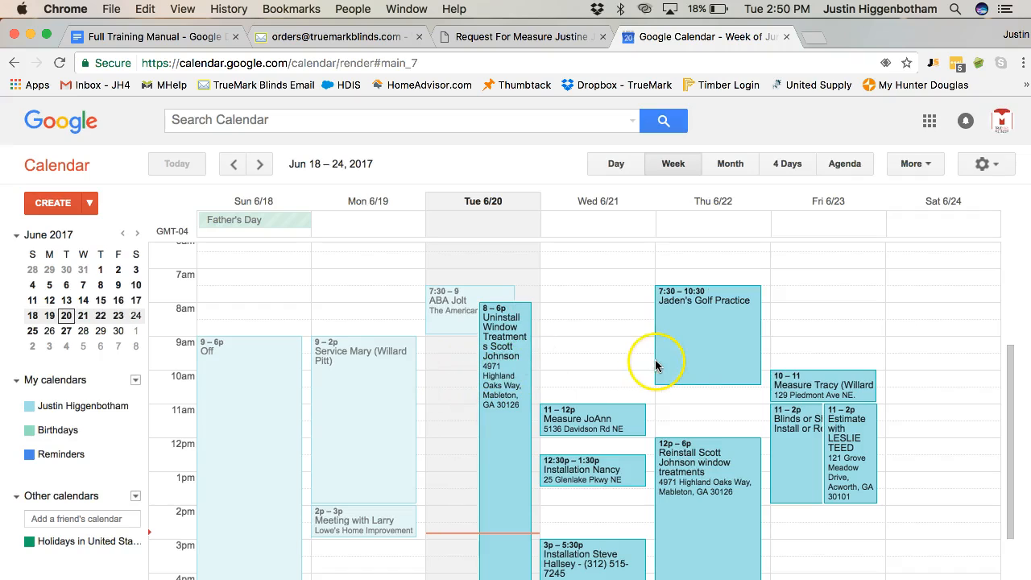
{"action": "left_click", "coordinate": [610, 342]}
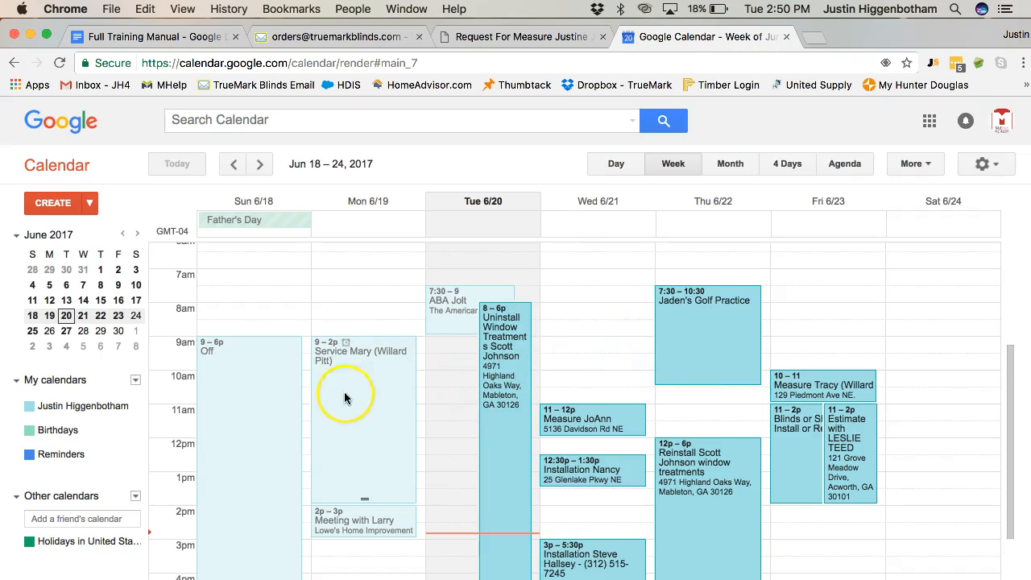
{"action": "scroll", "coordinate": [332, 516], "scroll_direction": "down", "scroll_amount": 2}
{"action": "scroll", "coordinate": [330, 516], "scroll_direction": "down", "scroll_amount": 4}
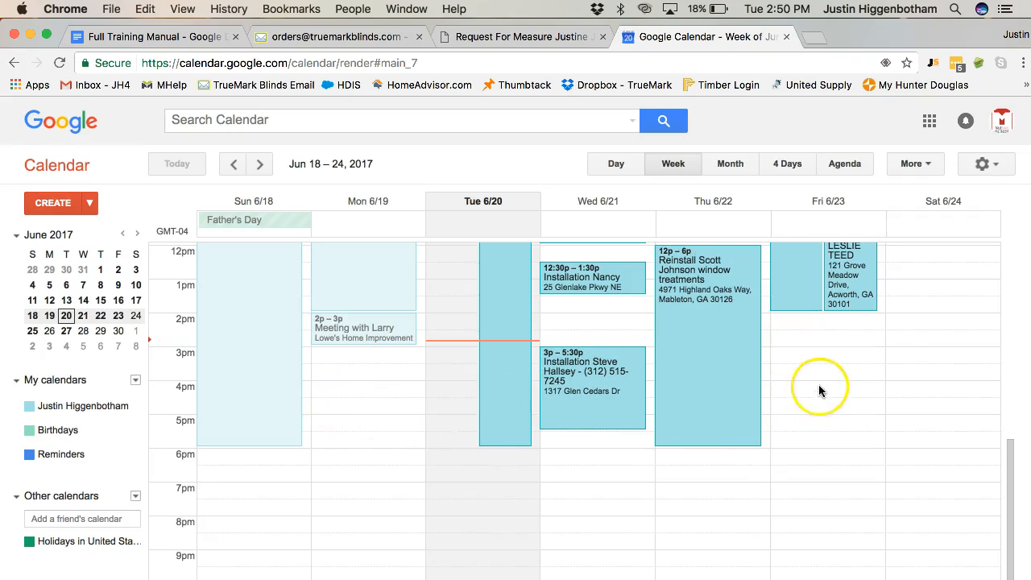
Create a 3pm–4pm event on Fri, June 23 titled 'Measure for' the customer's name, '(Calico East Cobb) -' and the phone's start.
{"action": "left_click", "coordinate": [779, 357]}
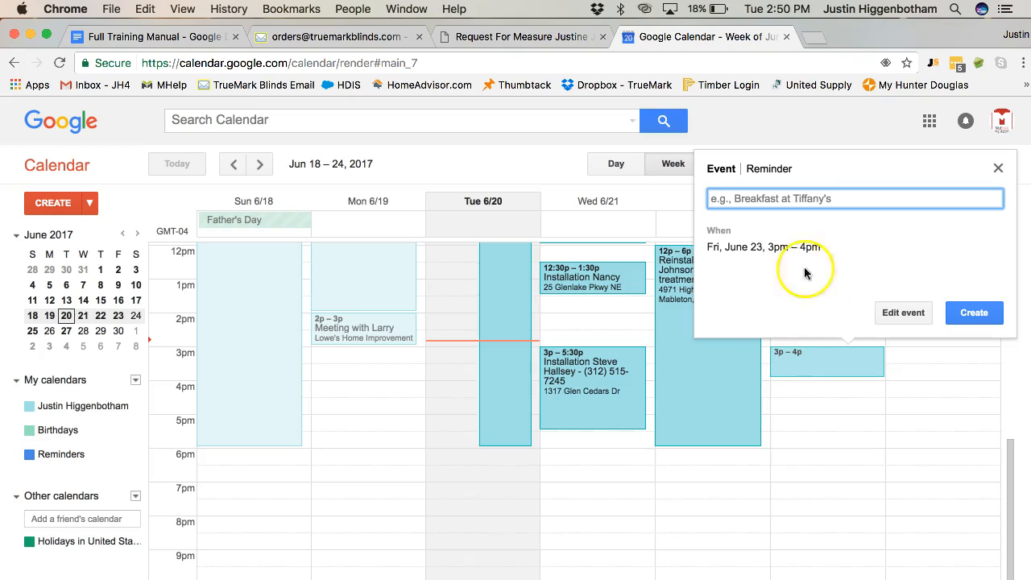
{"action": "left_click", "coordinate": [901, 312]}
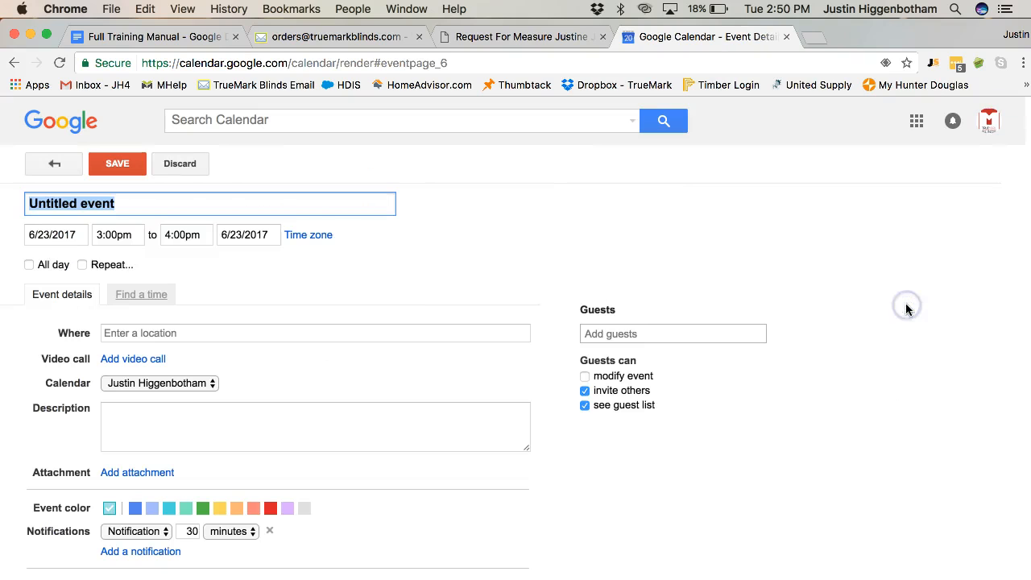
{"action": "type", "text": "M"}
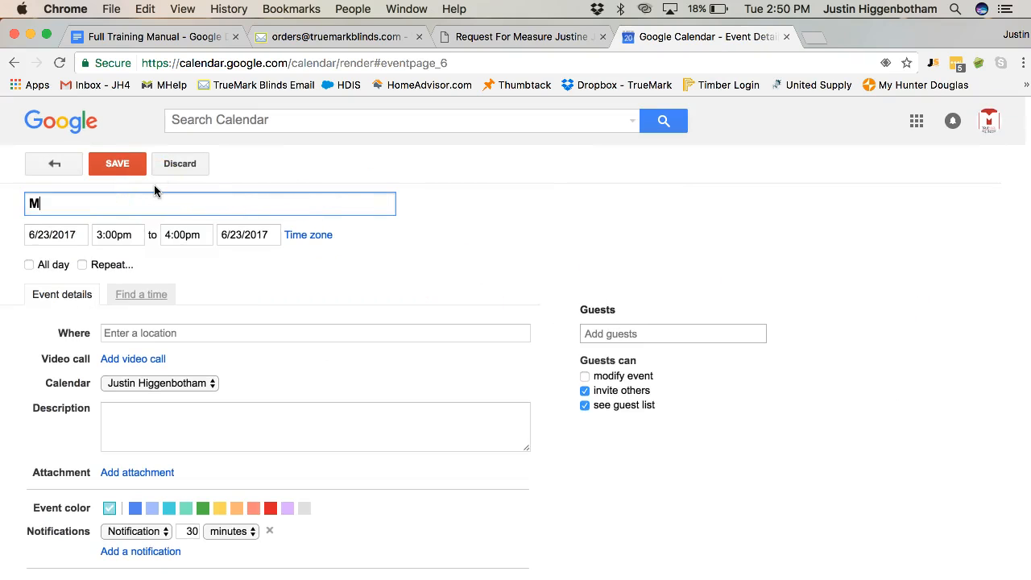
{"action": "type", "text": "easure for "}
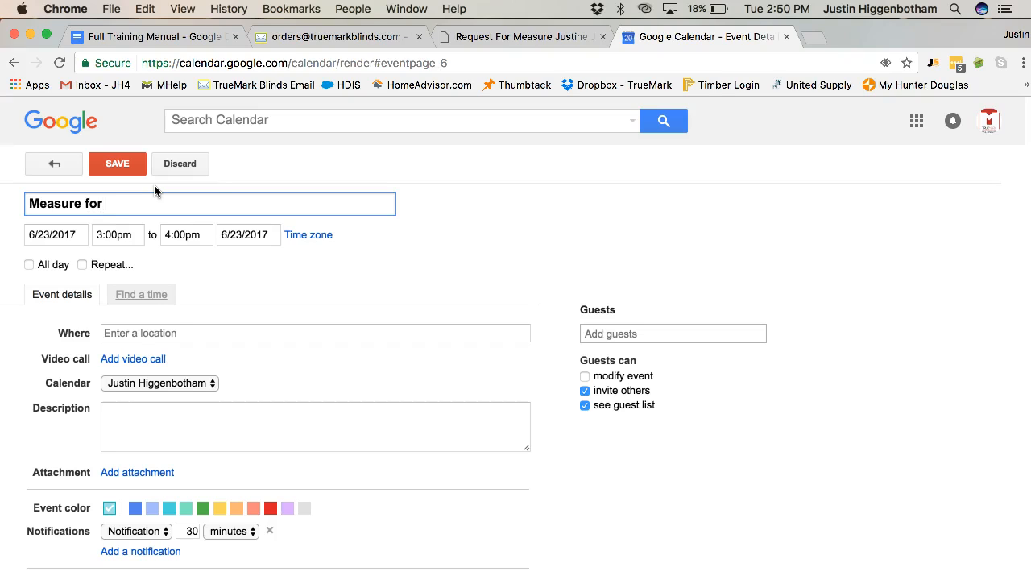
{"action": "type", "text": " ("}
{"action": "type", "text": "Cal"}
{"action": "key", "text": "BackSpace"}
{"action": "type", "text": "alico"}
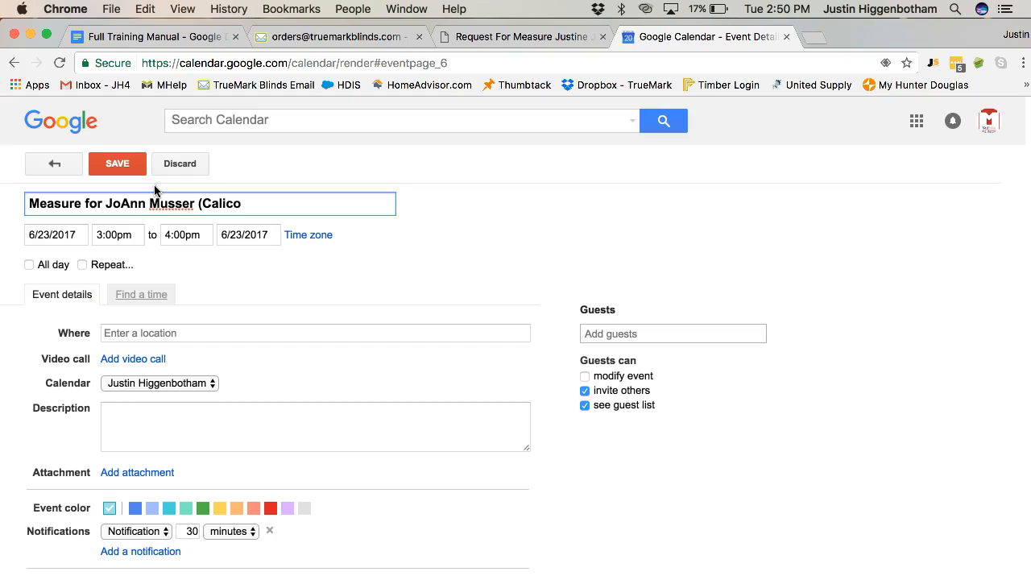
{"action": "type", "text": " East"}
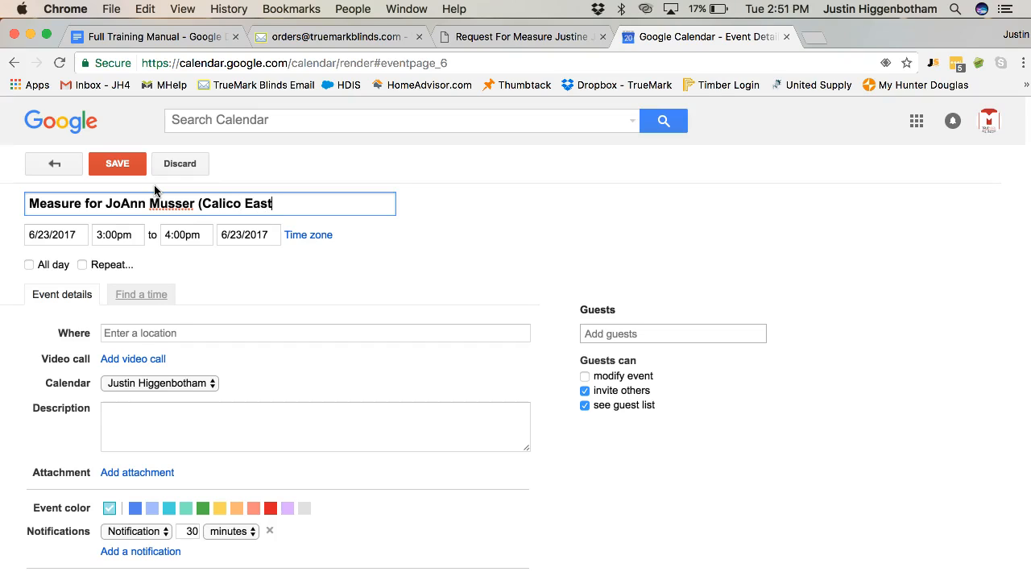
{"action": "type", "text": " Cobb) - 404"}
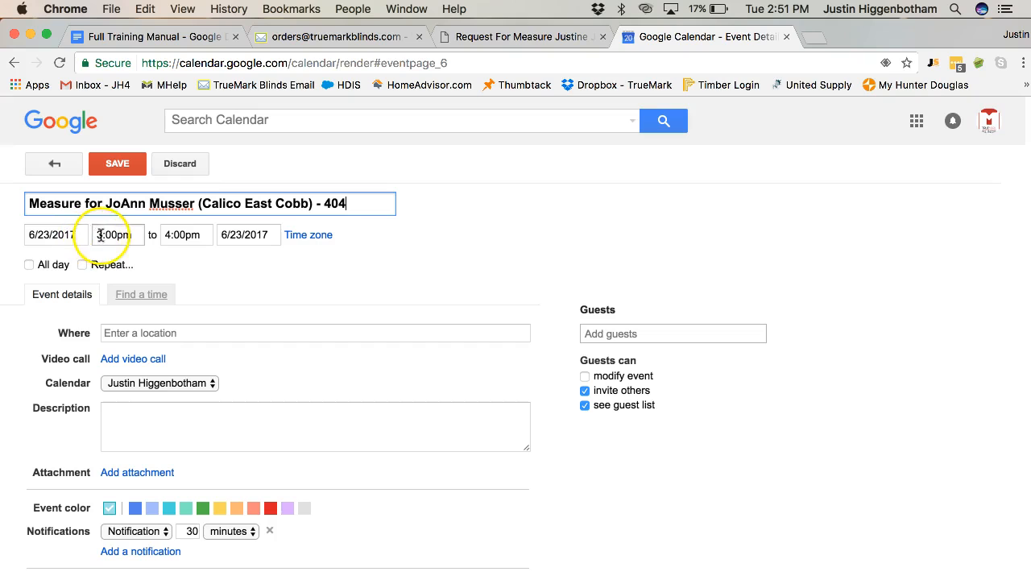
{"action": "left_click", "coordinate": [198, 235]}
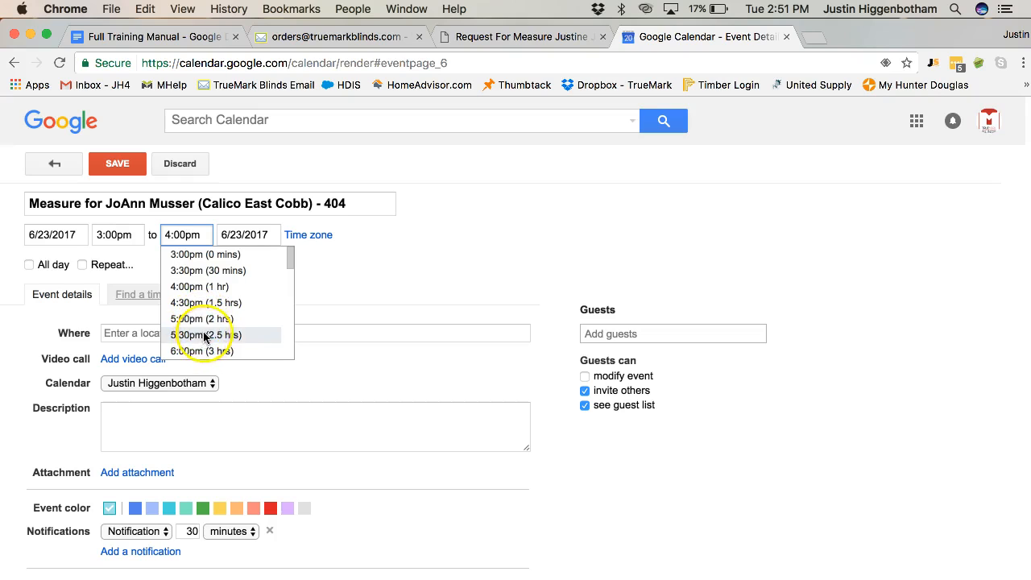
{"action": "left_click", "coordinate": [382, 298]}
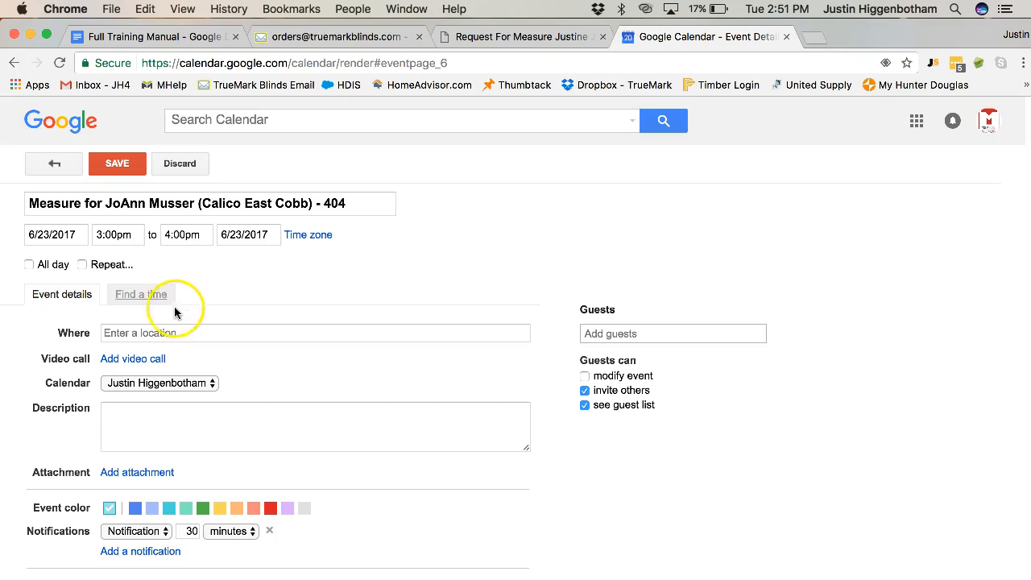
{"action": "left_click", "coordinate": [144, 334]}
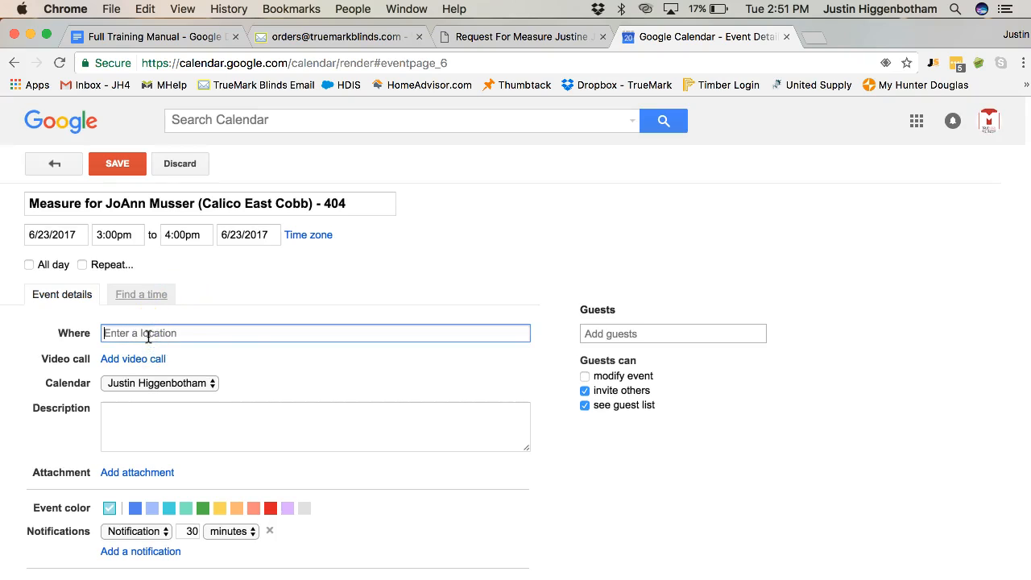
{"action": "left_click", "coordinate": [202, 386]}
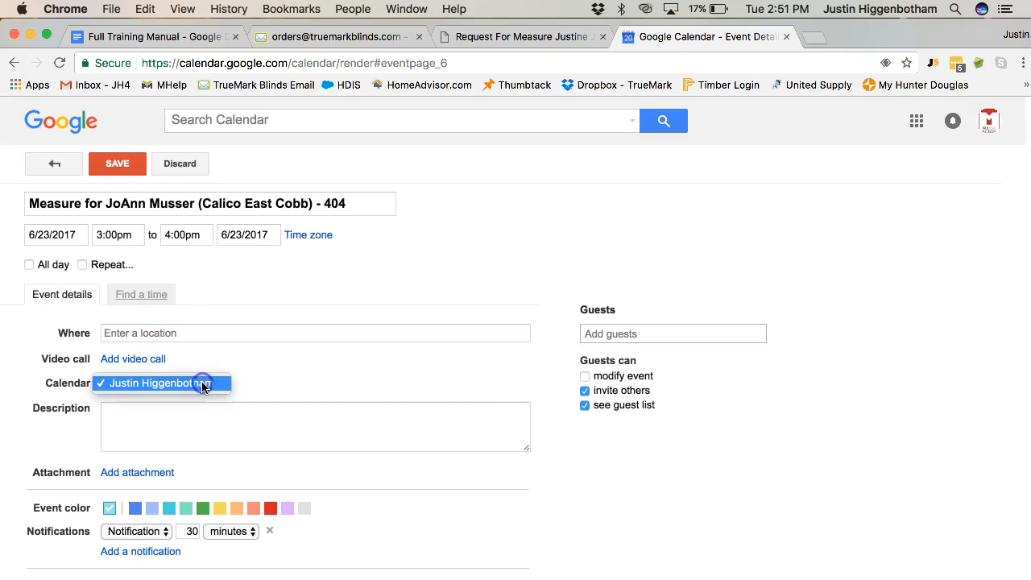
{"action": "left_click", "coordinate": [201, 386]}
Set the event description to 'Measure of all windows for product HD Provenance Woven Wood Shades. High ladder needed.'.
{"action": "left_click", "coordinate": [166, 409]}
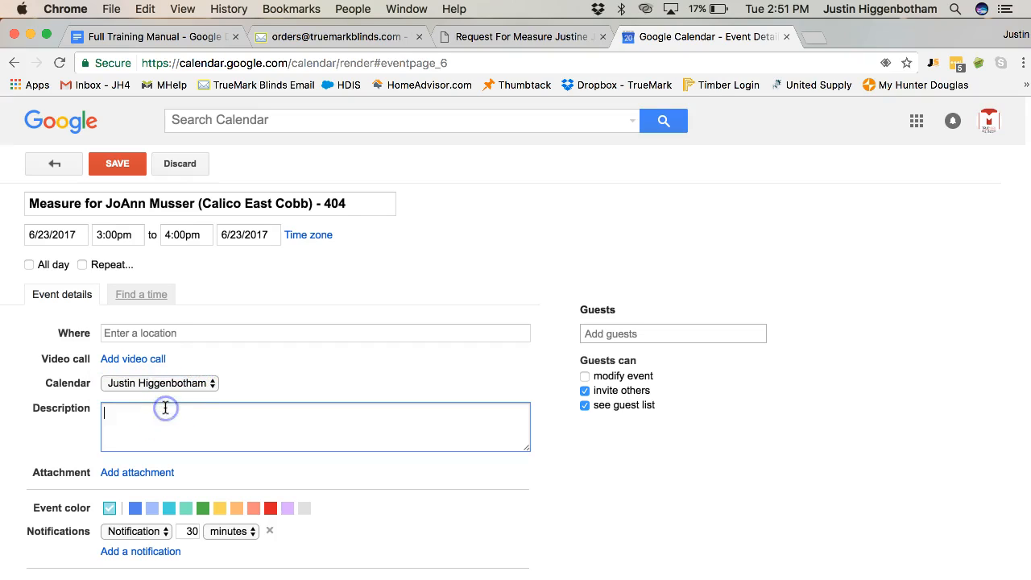
{"action": "type", "text": "Measure of all windo"}
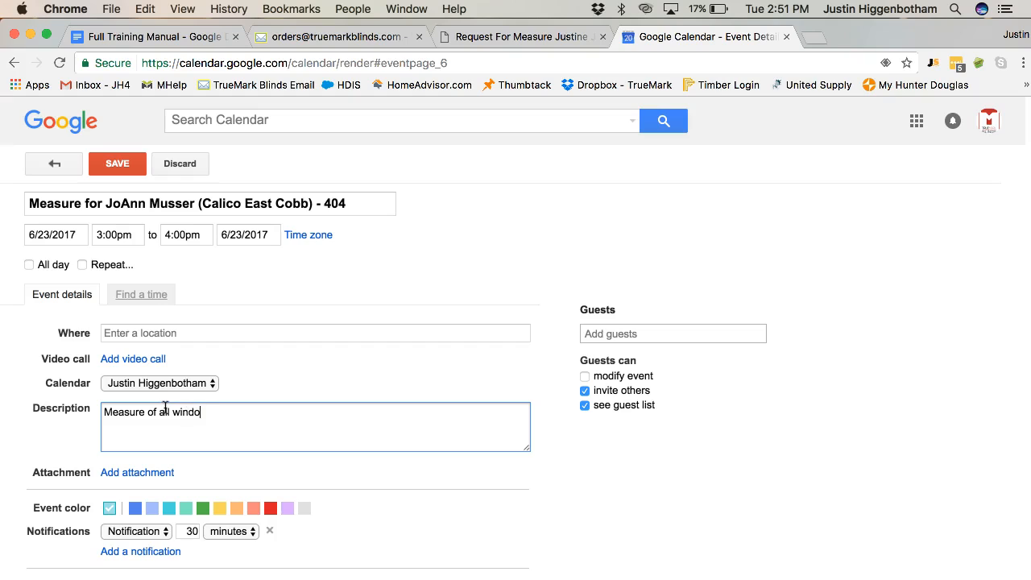
{"action": "type", "text": "ws for product HD Provennace"}
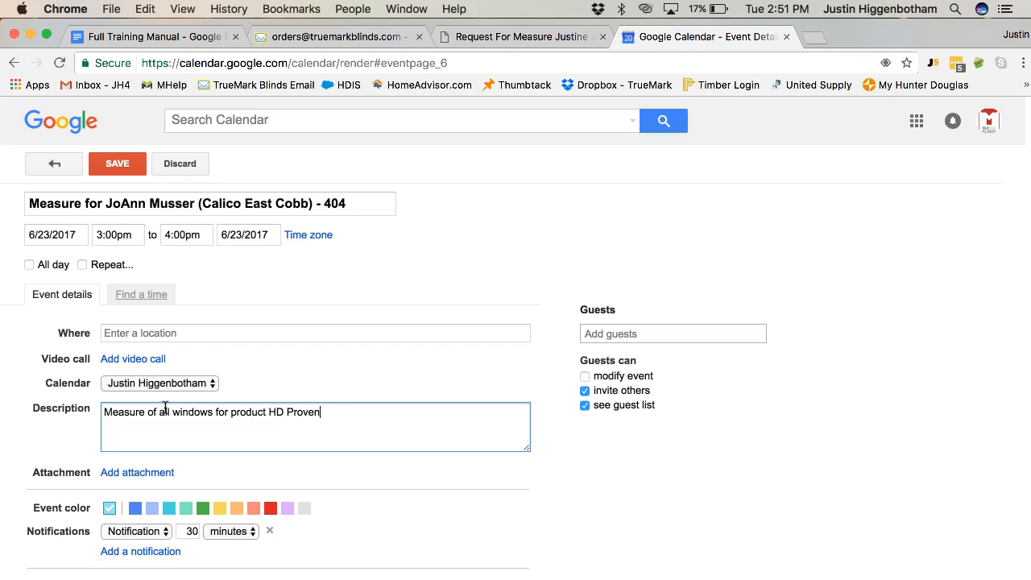
{"action": "key", "text": "BackSpace"}
{"action": "key", "text": "BackSpace"}
{"action": "key", "text": "BackSpace"}
{"action": "type", "text": "ance Wor"}
{"action": "key", "text": "BackSpace"}
{"action": "type", "text": "ven Wood Shades"}
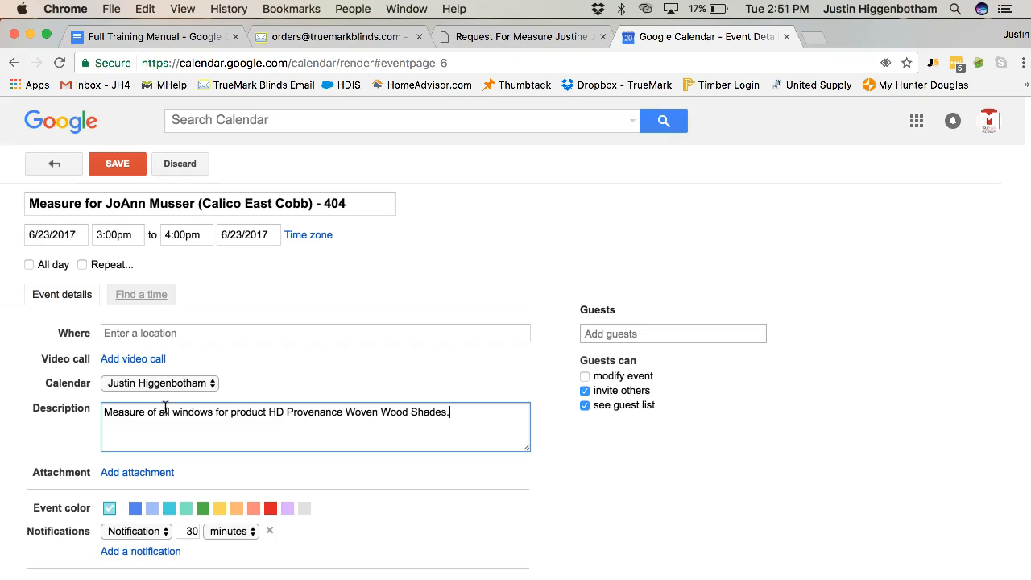
{"action": "type", "text": ". High ladder needed"}
{"action": "left_click", "coordinate": [166, 482]}
{"action": "type", "text": "."}
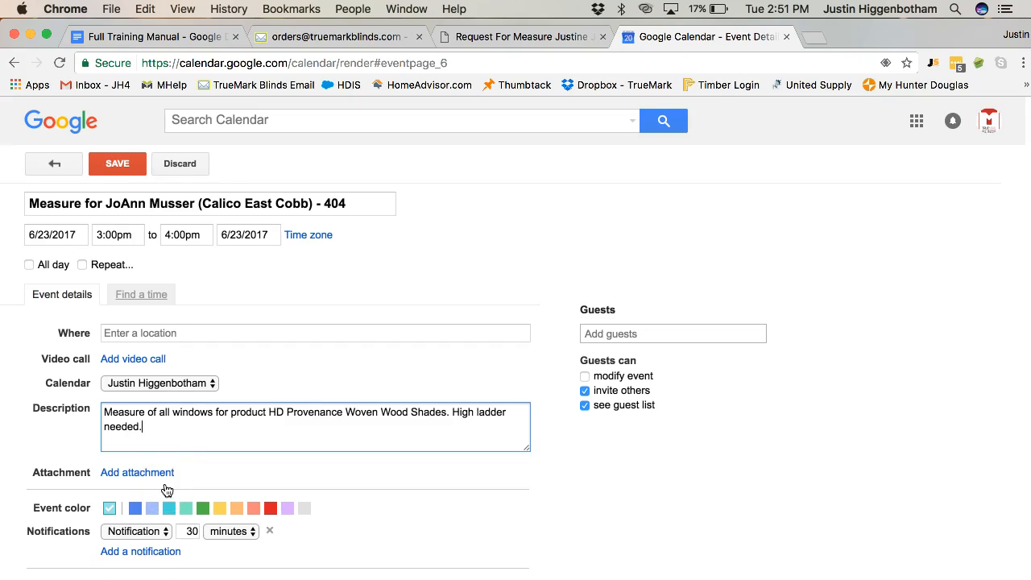
Check the request form in the PDF tab against the event details.
{"action": "scroll", "coordinate": [167, 489], "scroll_direction": "down", "scroll_amount": 2}
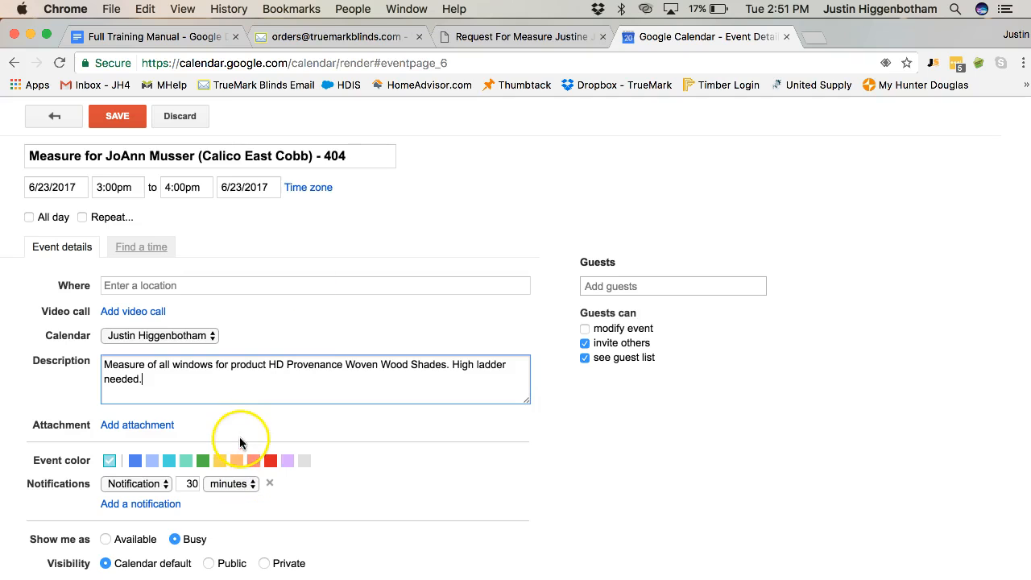
{"action": "left_click", "coordinate": [513, 33]}
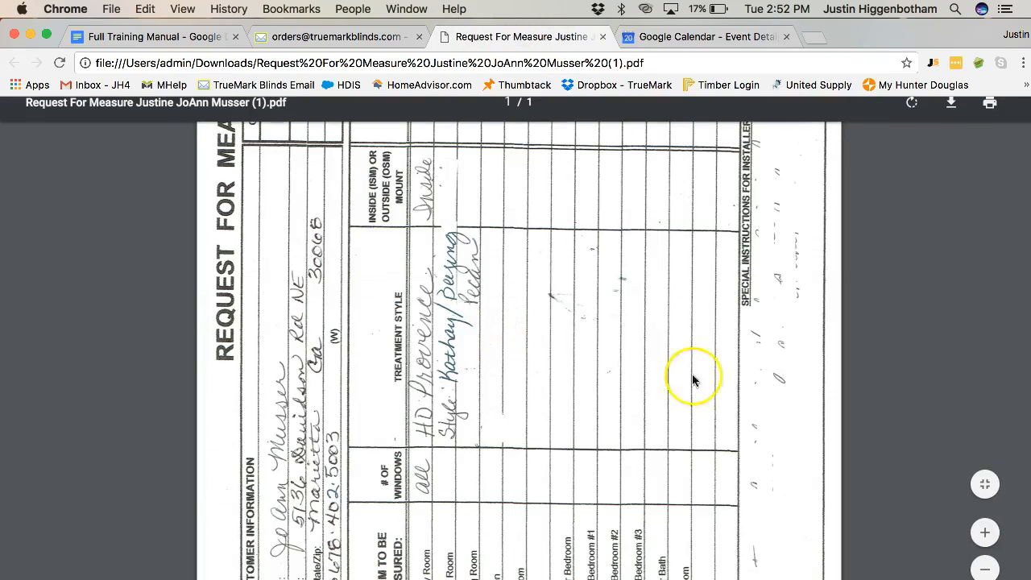
{"action": "left_click", "coordinate": [713, 34]}
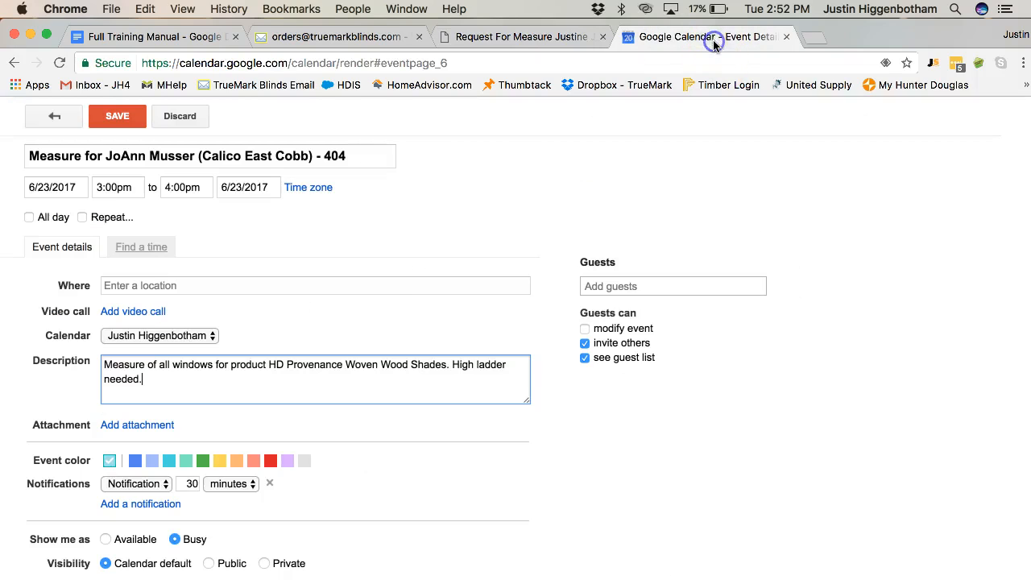
Discard the unsaved measure event without adding an attachment or any guests.
{"action": "left_click", "coordinate": [138, 425]}
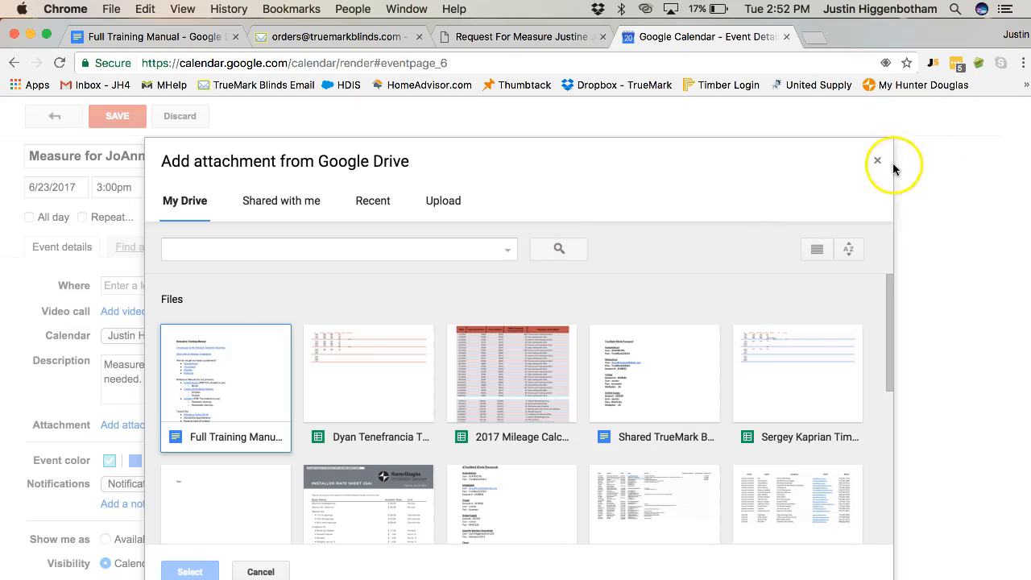
{"action": "left_click", "coordinate": [878, 160]}
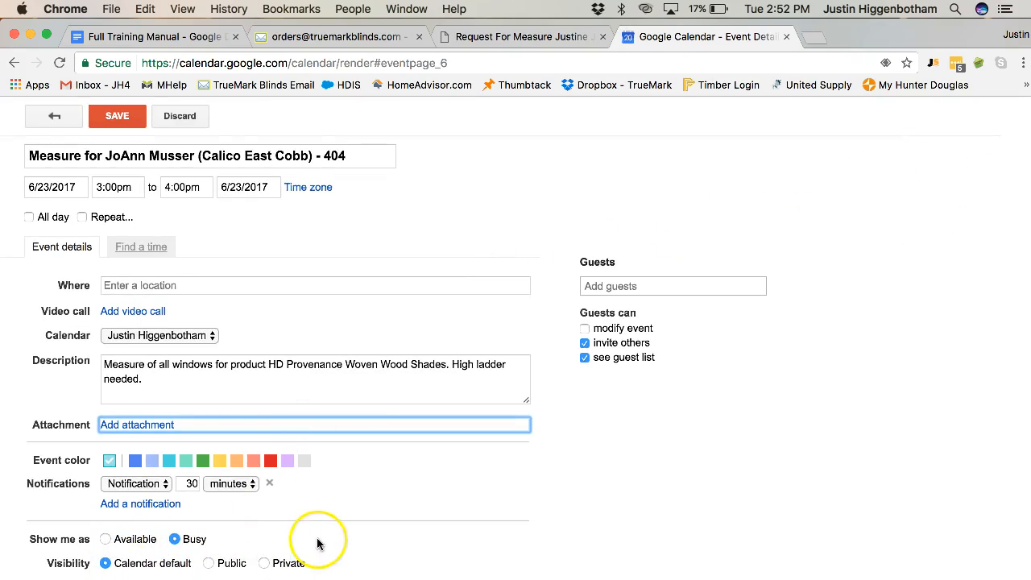
{"action": "left_click", "coordinate": [643, 287]}
{"action": "type", "text": "ser"}
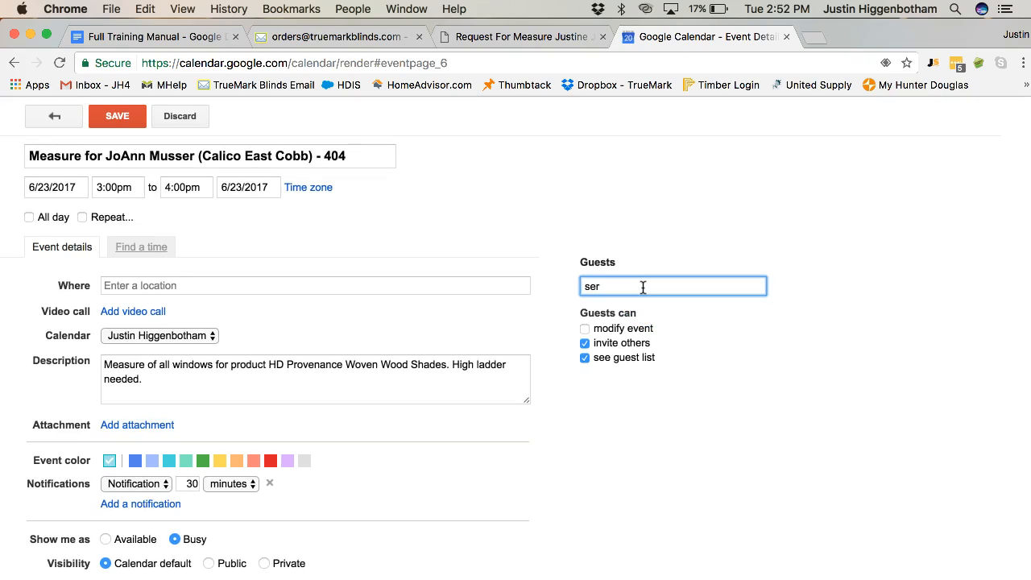
{"action": "type", "text": "ge"}
{"action": "key", "text": "BackSpace"}
{"action": "key", "text": "BackSpace"}
{"action": "key", "text": "BackSpace"}
{"action": "key", "text": "BackSpace"}
{"action": "key", "text": "BackSpace"}
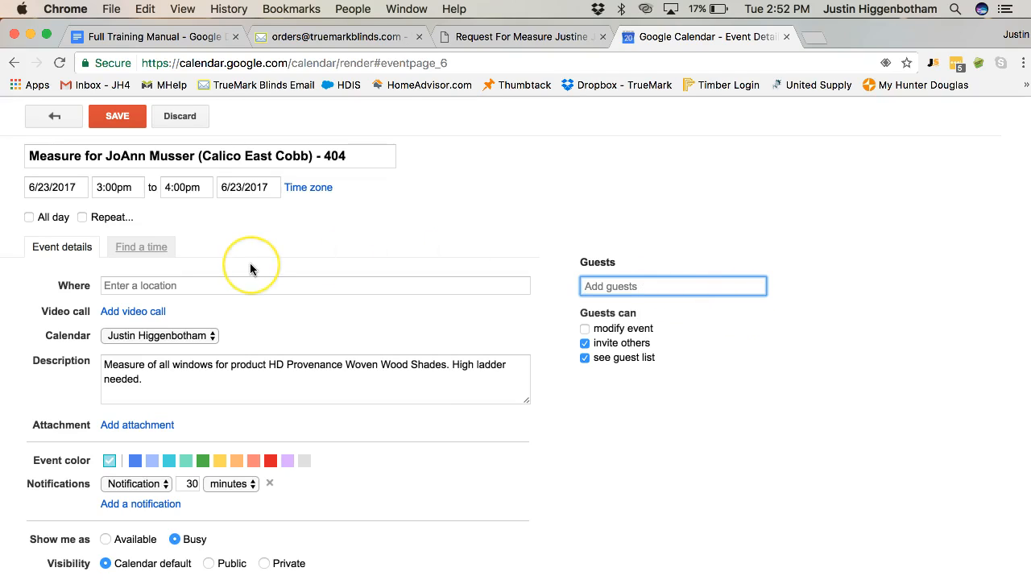
{"action": "left_click", "coordinate": [185, 117]}
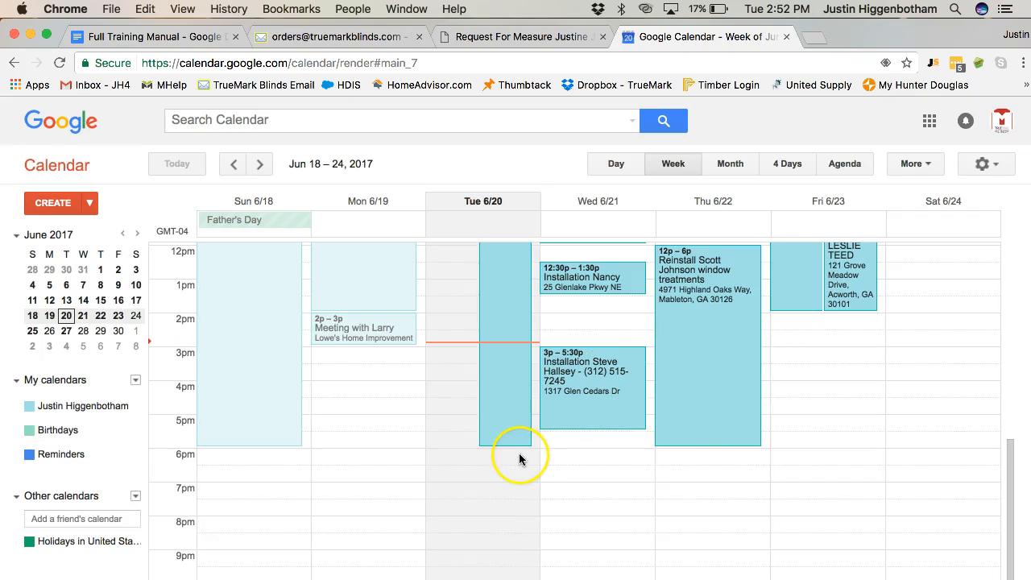
Review the week's calendar schedule and the PDF request form for the appointment details.
{"action": "scroll", "coordinate": [612, 498], "scroll_direction": "up", "scroll_amount": 4}
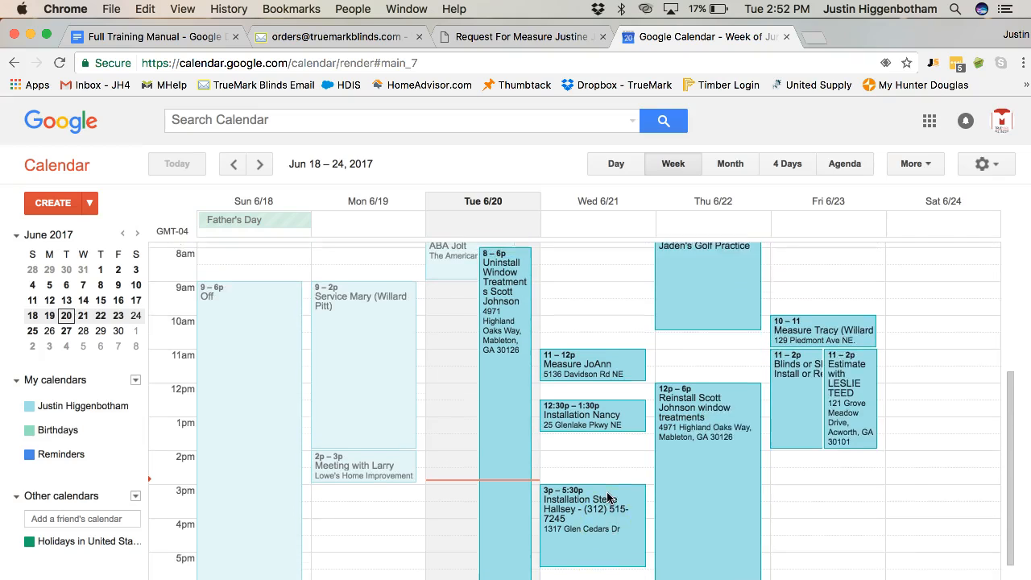
{"action": "left_click", "coordinate": [611, 464]}
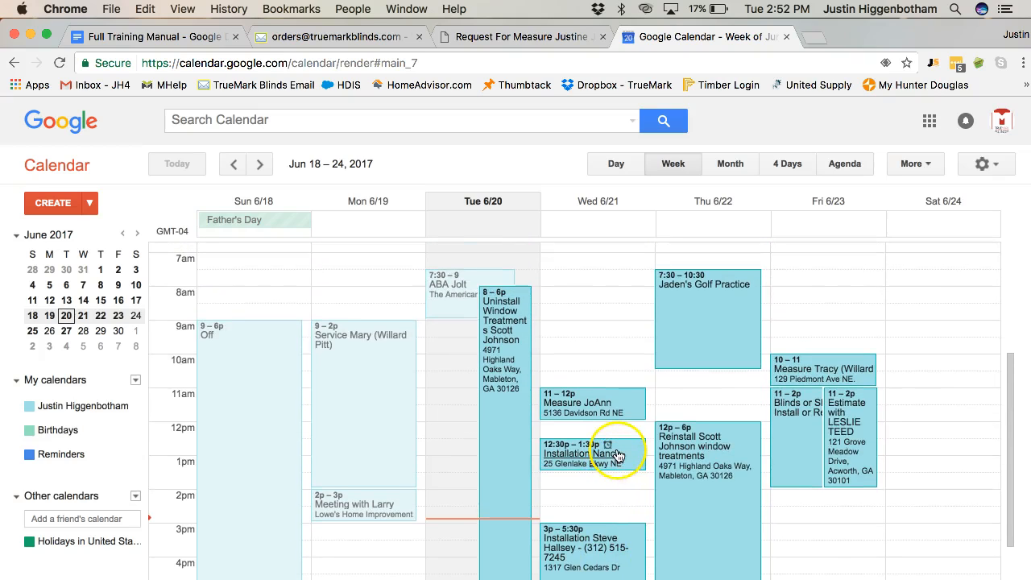
{"action": "scroll", "coordinate": [600, 307], "scroll_direction": "up", "scroll_amount": 1}
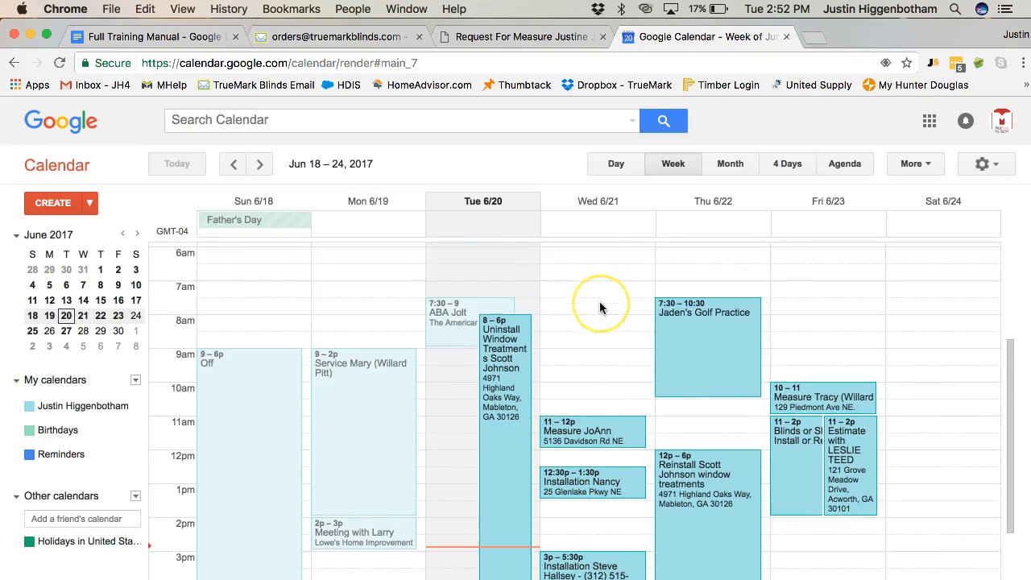
{"action": "scroll", "coordinate": [600, 307], "scroll_direction": "up", "scroll_amount": 5}
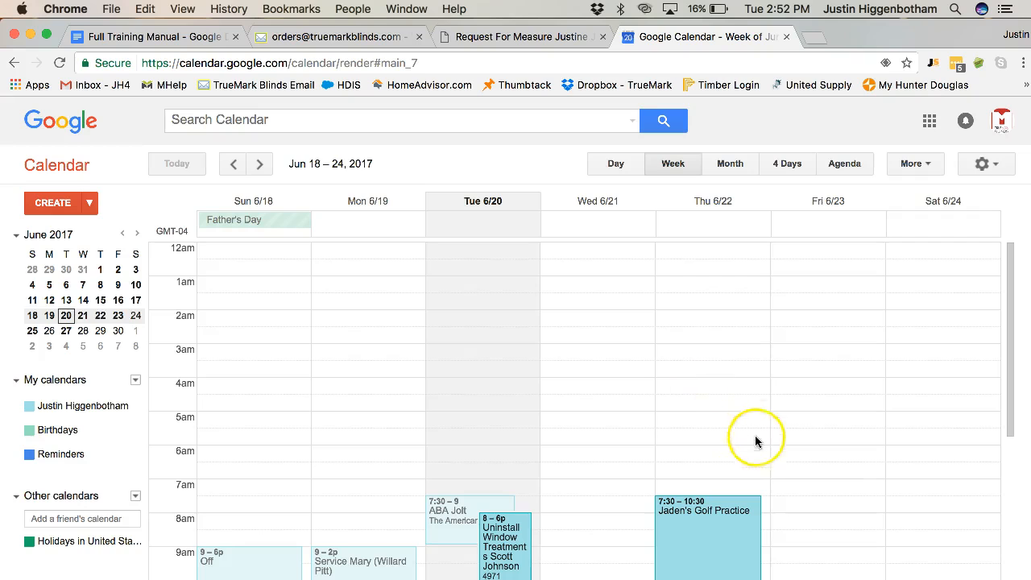
{"action": "scroll", "coordinate": [837, 466], "scroll_direction": "down", "scroll_amount": 2}
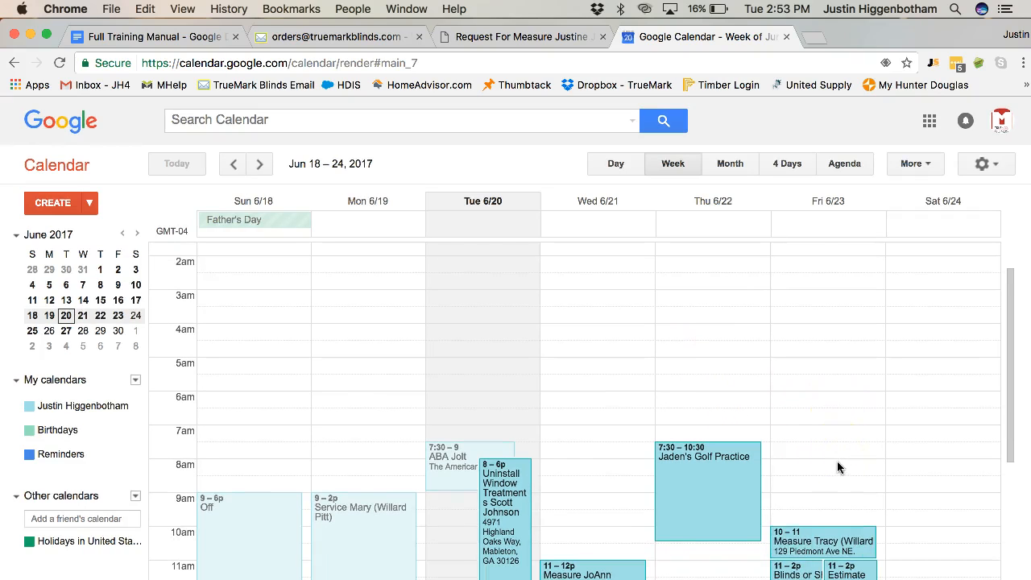
{"action": "left_click", "coordinate": [552, 38]}
{"action": "scroll", "coordinate": [582, 301], "scroll_direction": "up", "scroll_amount": 3}
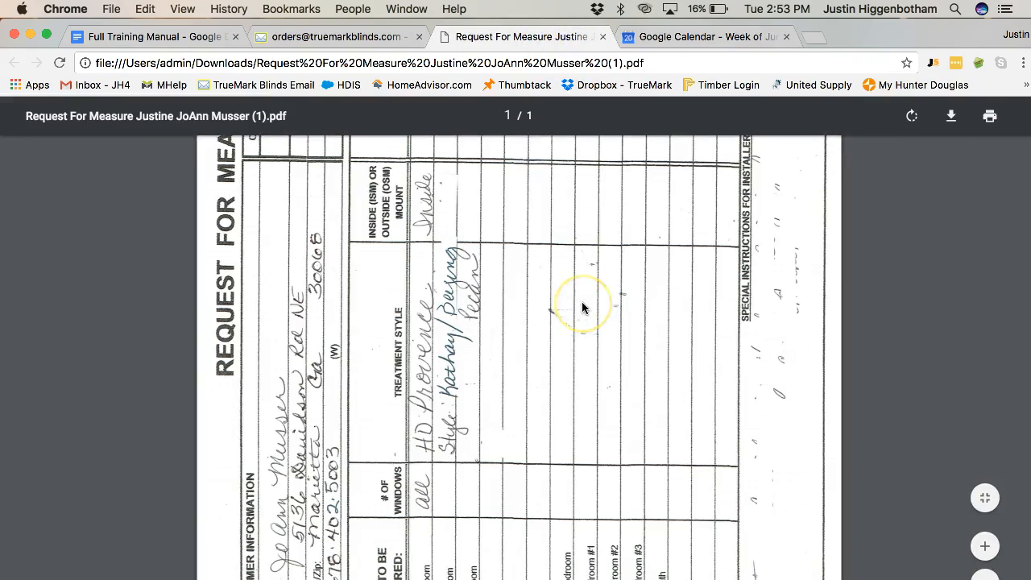
{"action": "scroll", "coordinate": [581, 309], "scroll_direction": "up", "scroll_amount": 5}
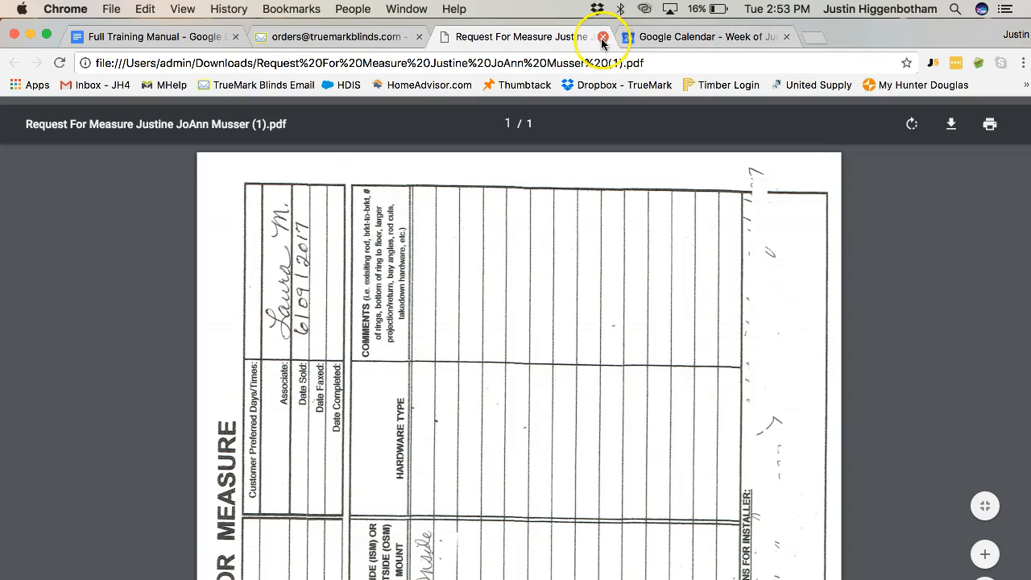
{"action": "left_click", "coordinate": [674, 44]}
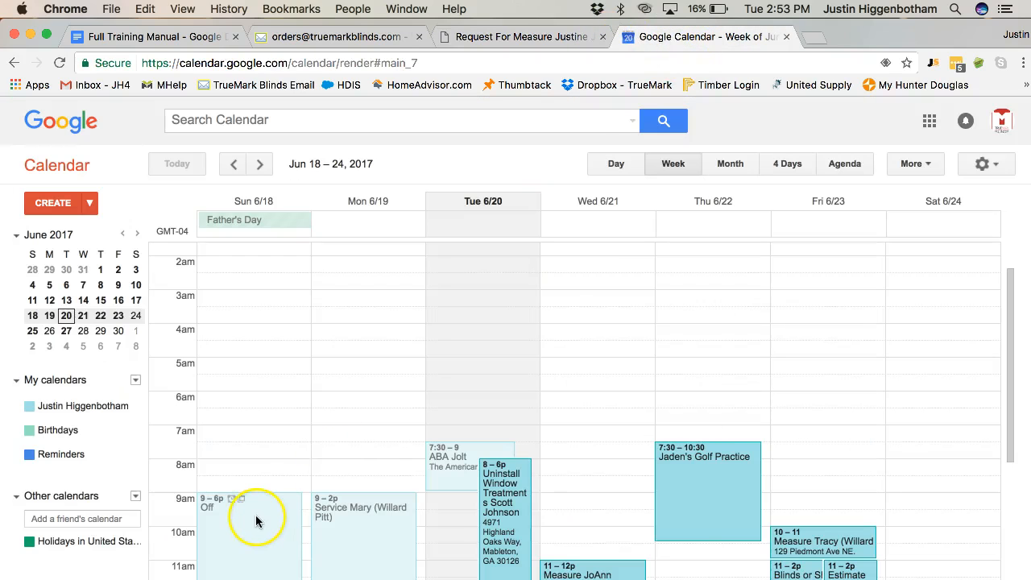
{"action": "scroll", "coordinate": [268, 402], "scroll_direction": "down", "scroll_amount": 5}
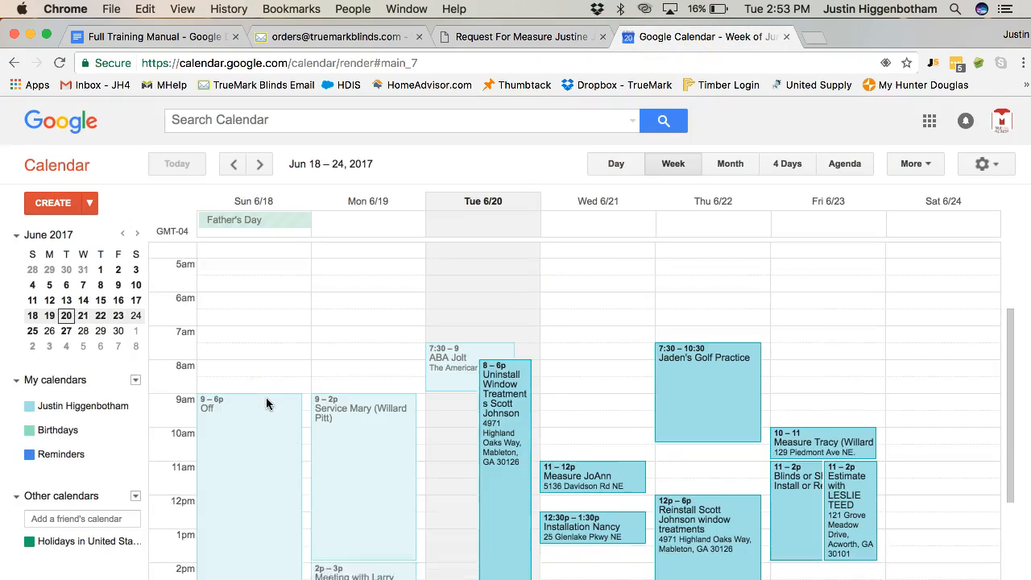